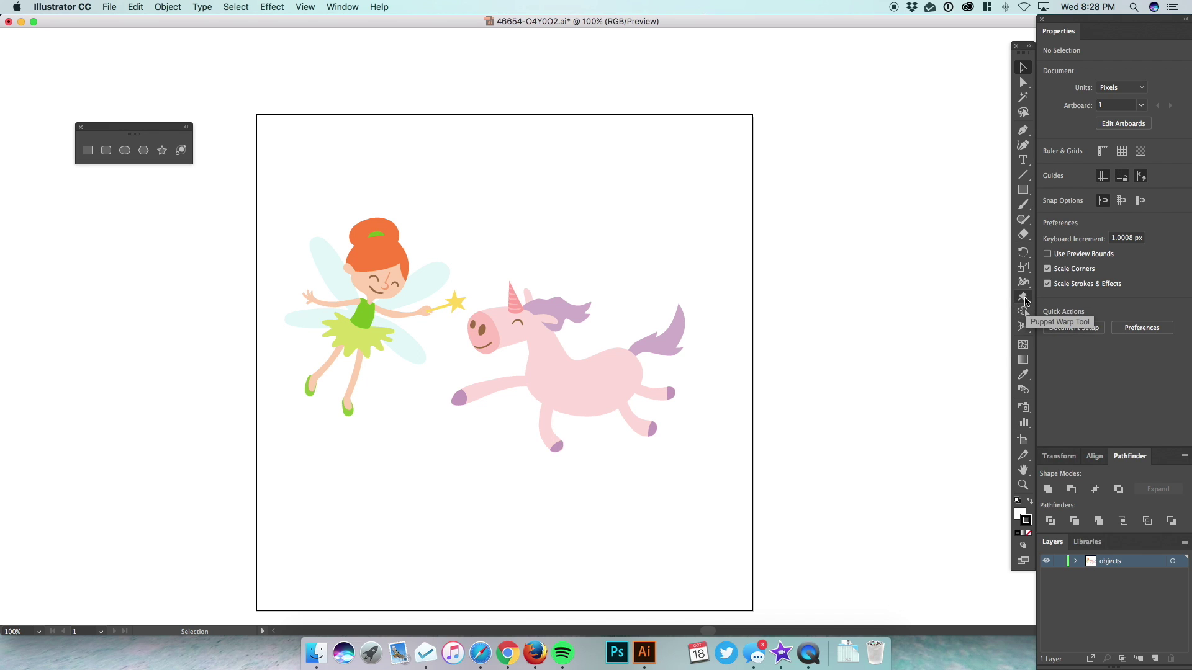
- Nudge the unicorn group slightly up and right, then start Puppet Warp with a hind-hoof pin
click(1023, 298)
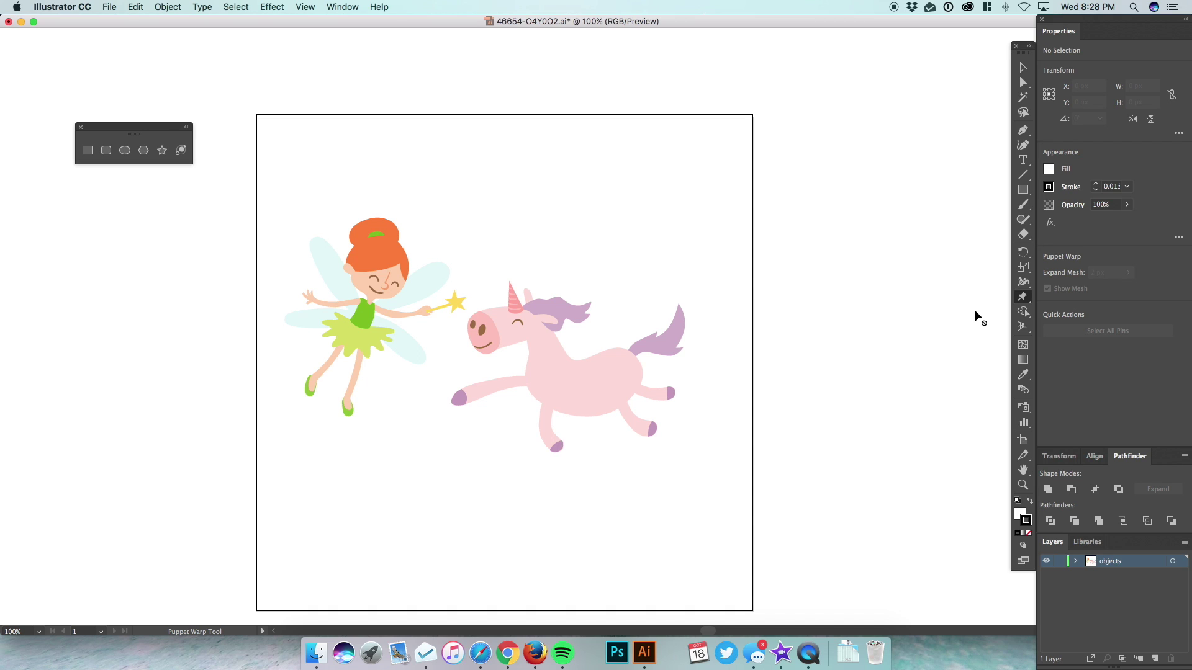
click(1023, 67)
click(620, 361)
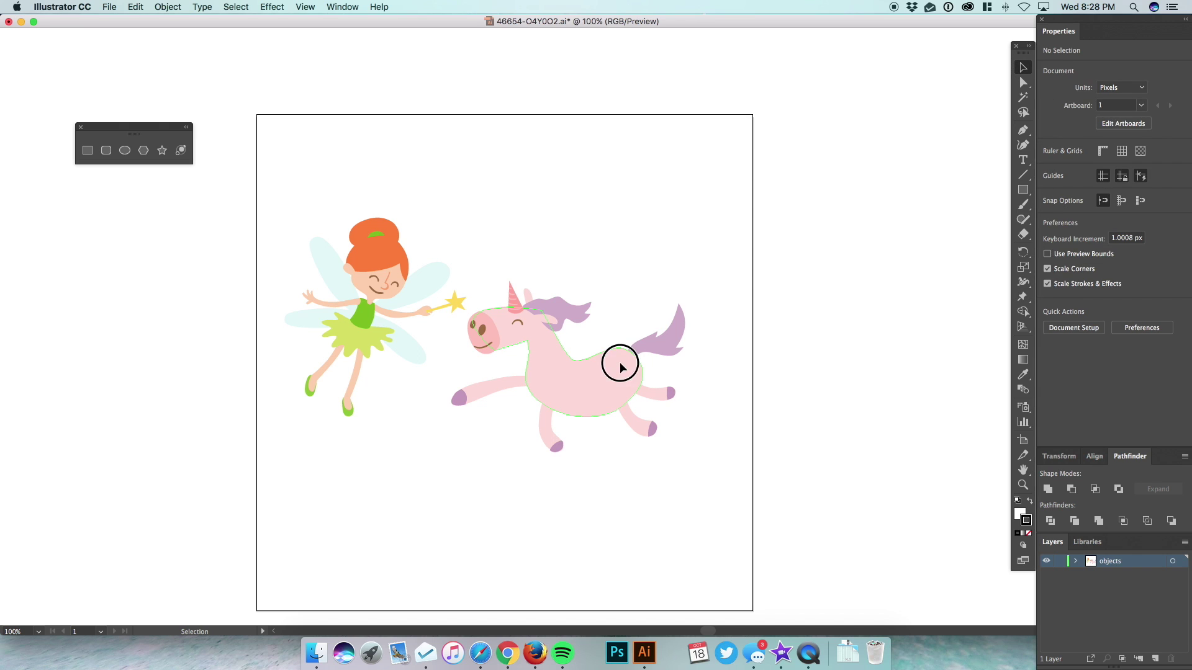
drag(604, 403, 619, 389)
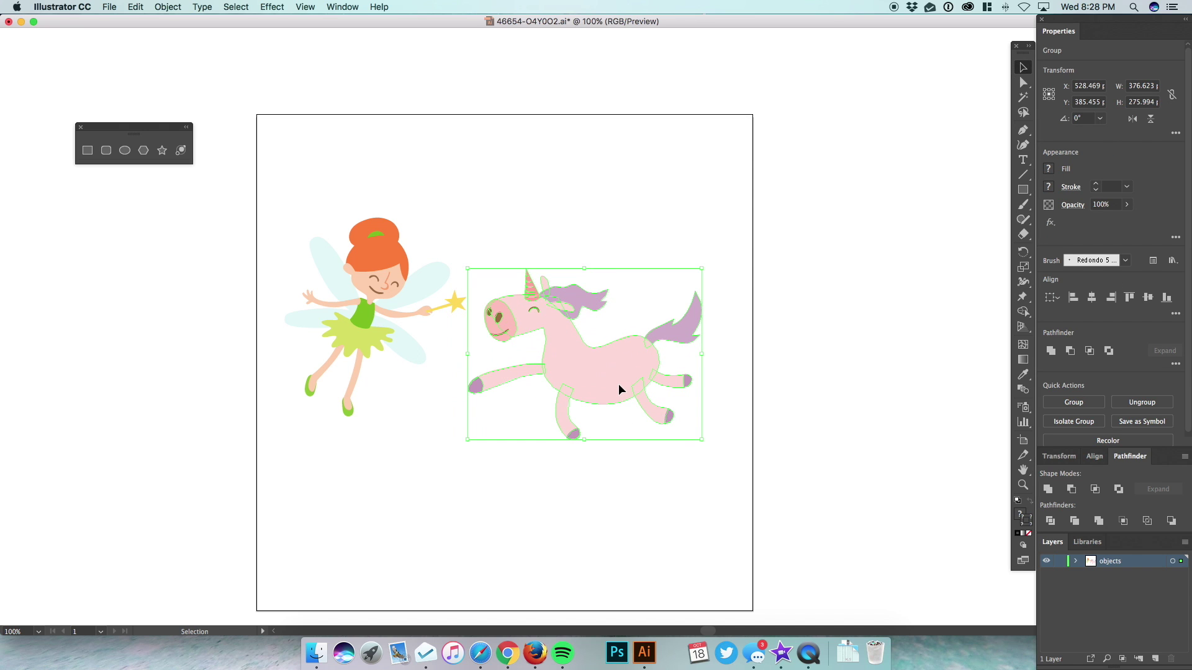
click(1023, 299)
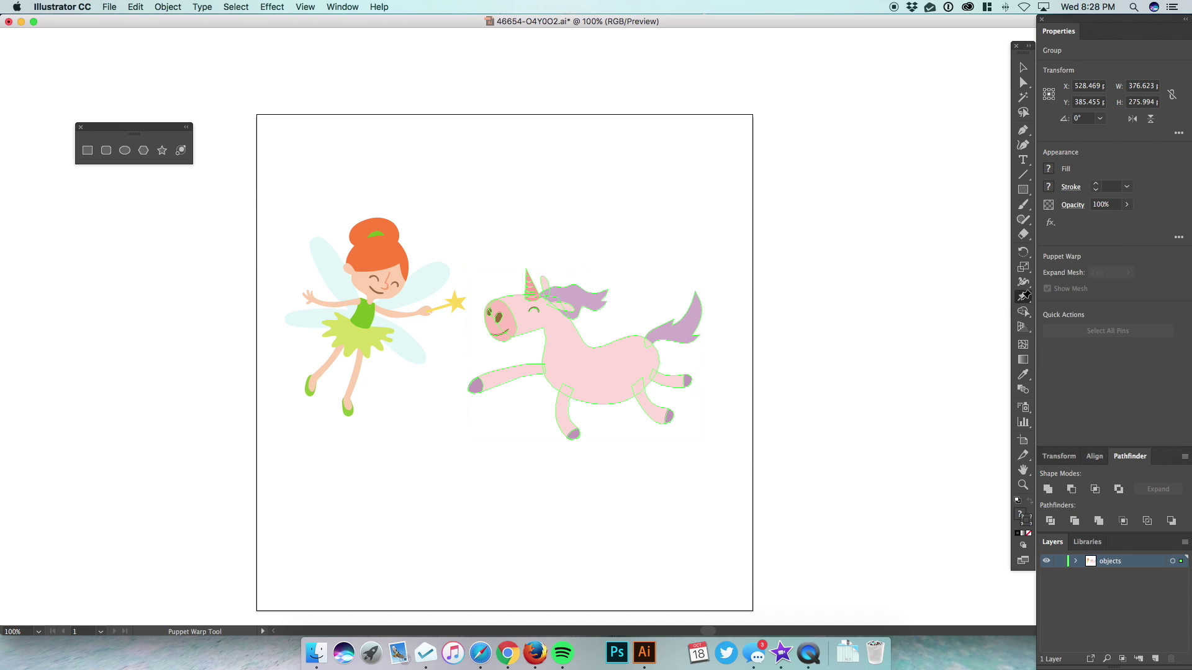
click(668, 418)
- Pin the unicorn's hooves and knee joints on its rear and front legs
click(640, 396)
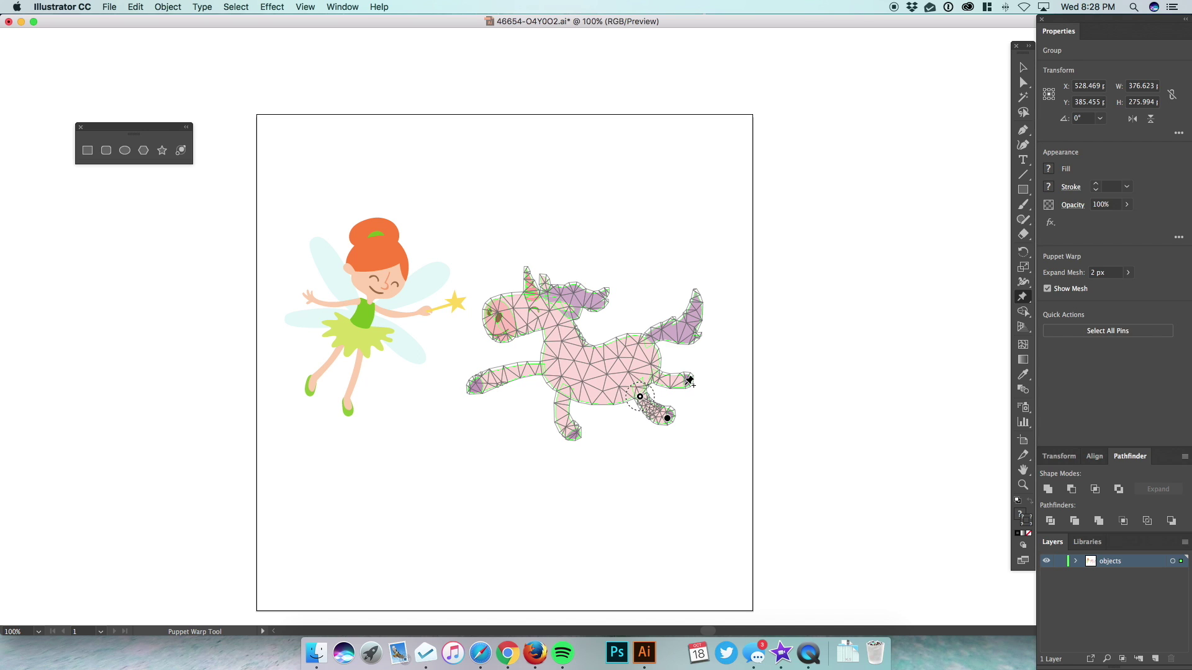
click(688, 383)
click(652, 377)
click(572, 434)
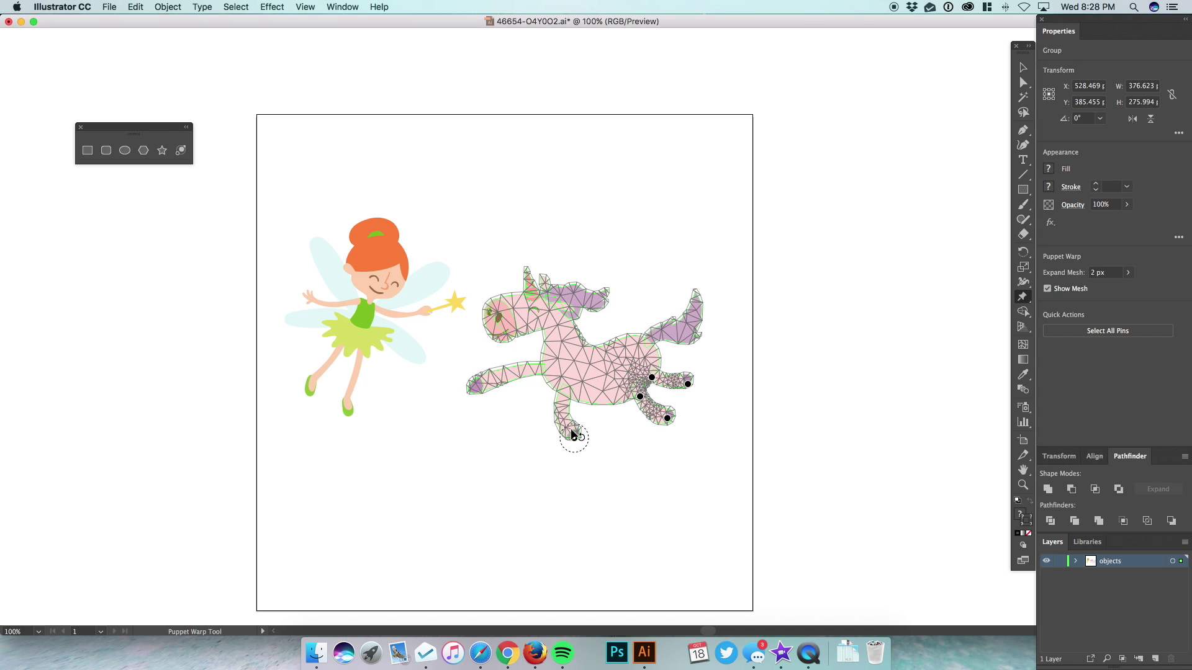
click(563, 397)
click(475, 388)
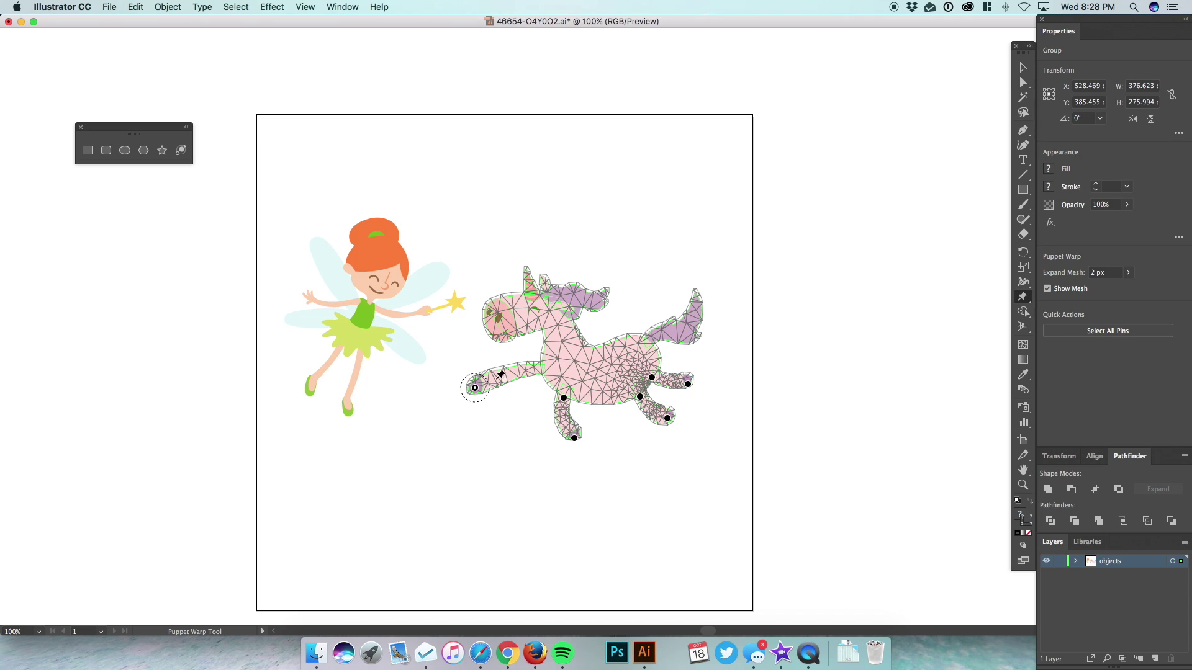
click(540, 370)
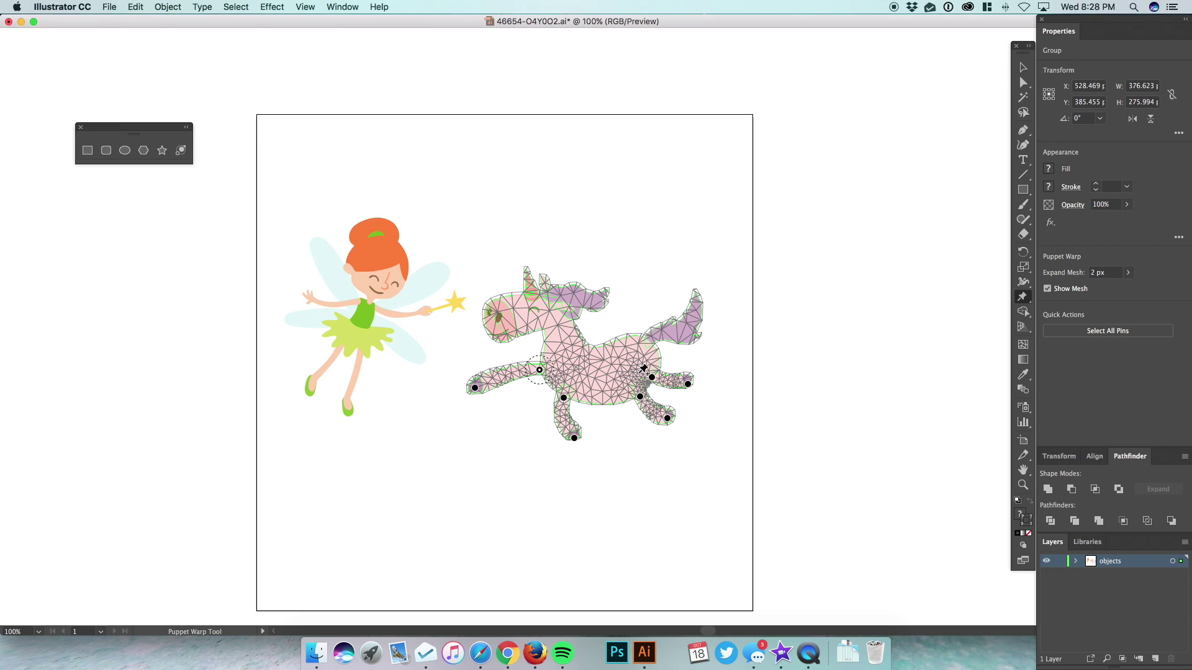
- Pin the tail tip and base, neck and head, then delete the extra body pin
click(695, 304)
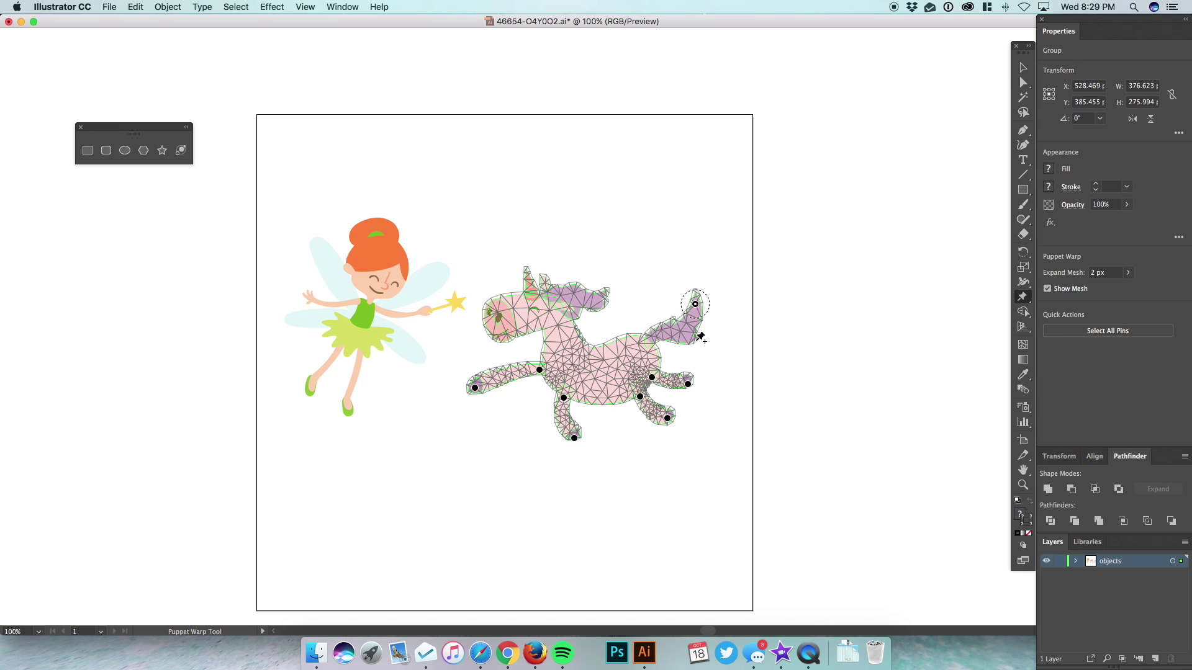
click(651, 340)
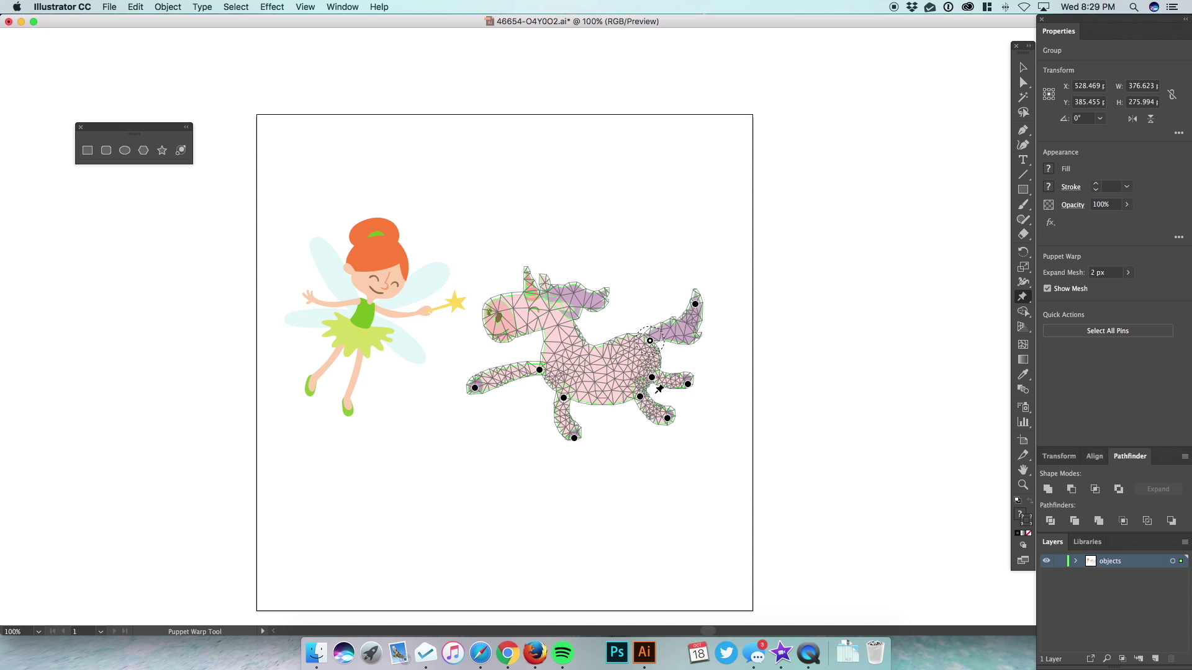
click(554, 325)
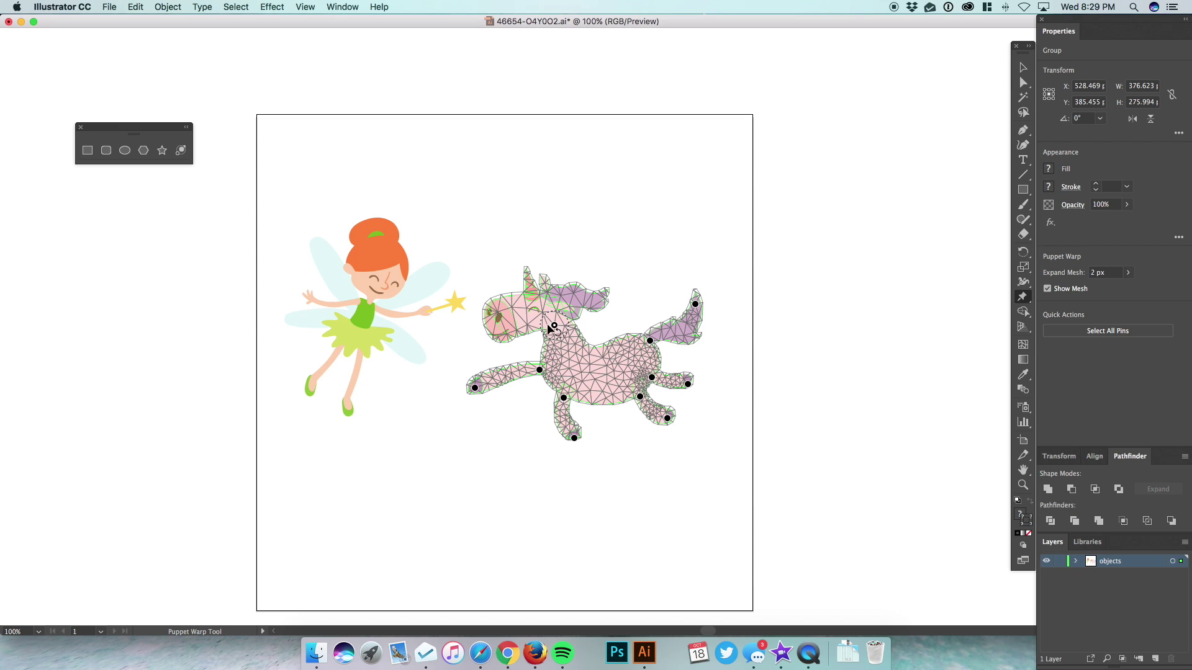
click(498, 317)
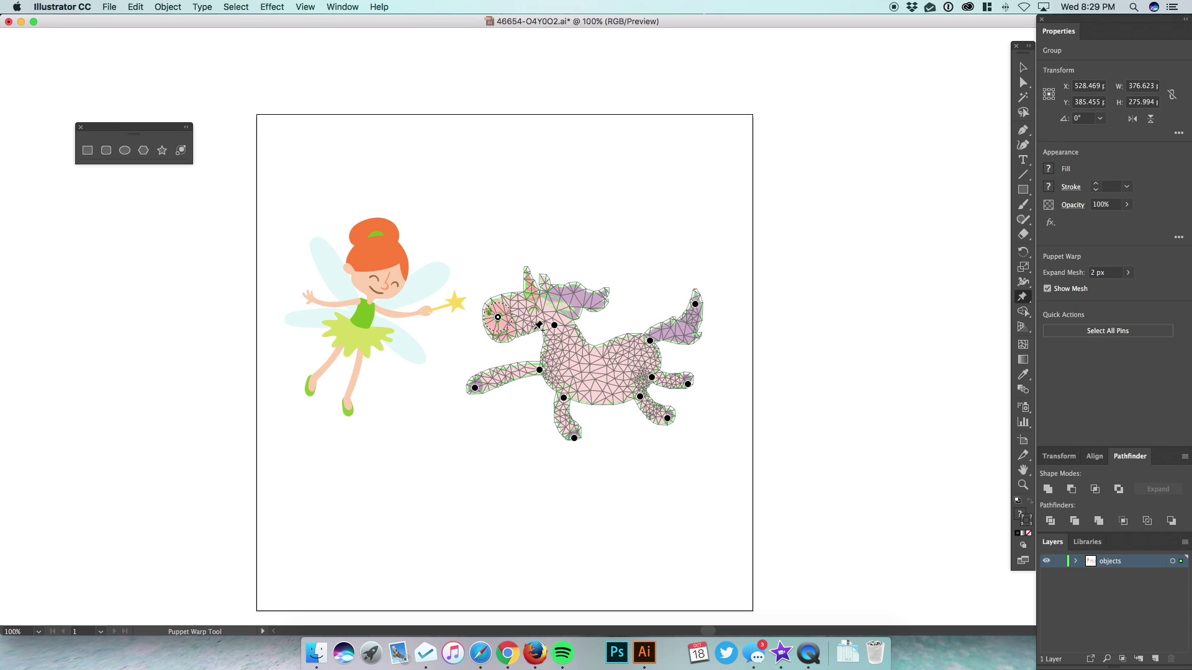
click(594, 374)
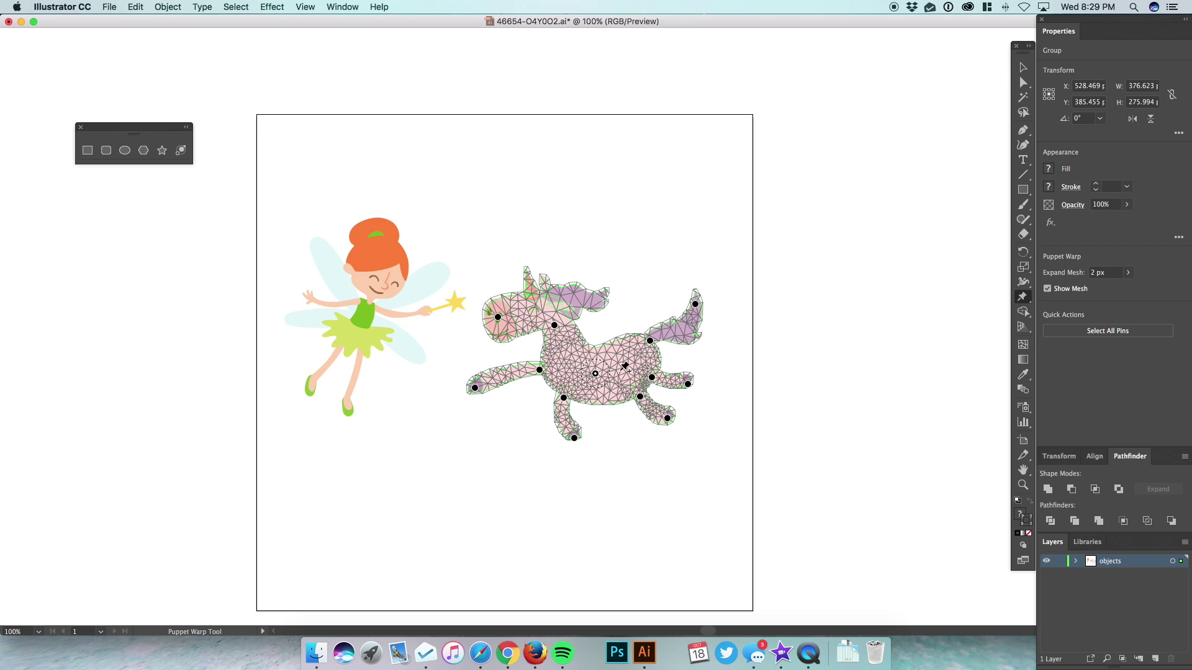
key(Delete)
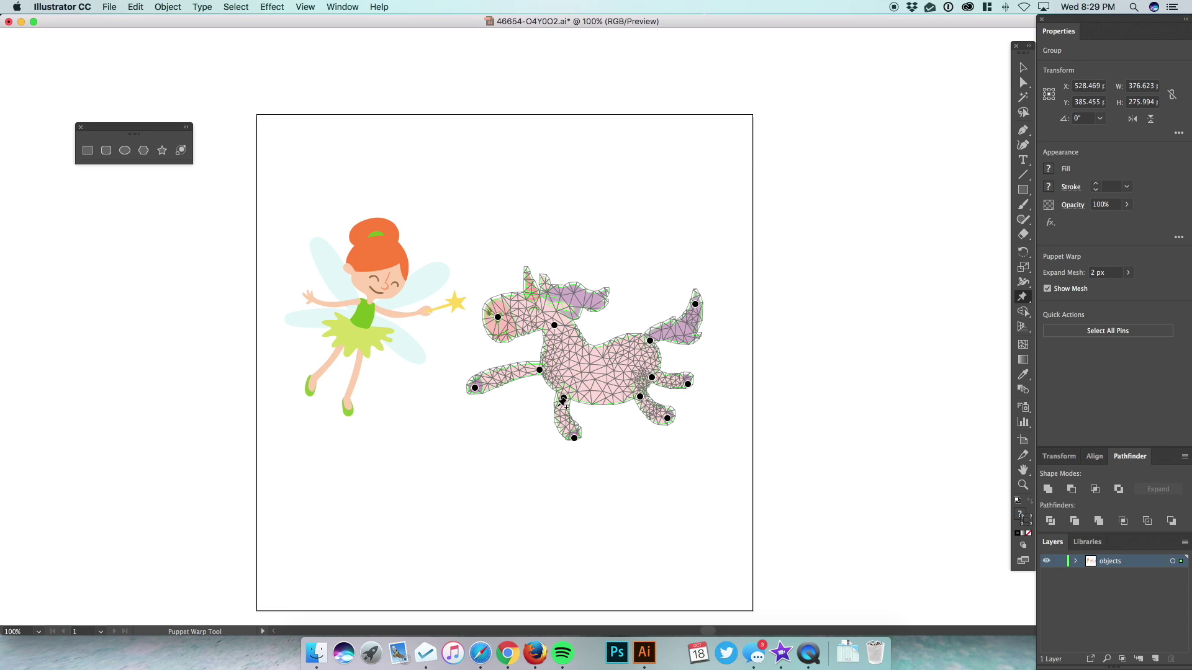
- Drag the unicorn's front-hoof pin down and right to bend the leg, then select all pins
click(477, 388)
drag(477, 388, 574, 439)
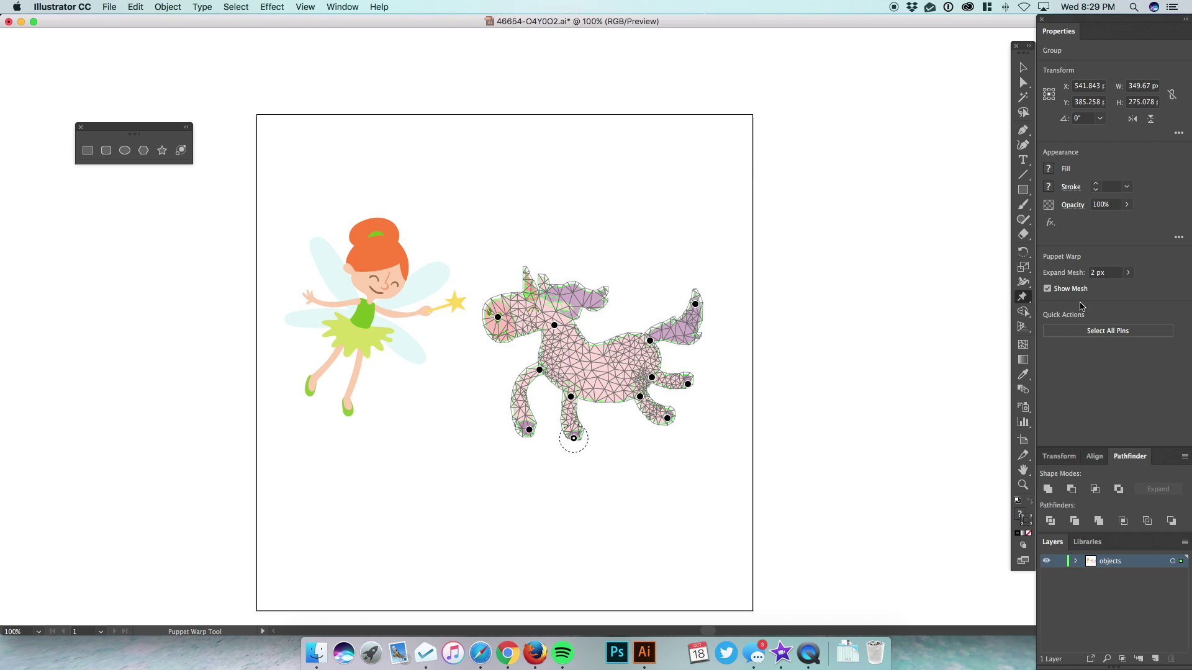
click(1120, 332)
- Shift the warped unicorn up, then move it lower on the artboard
drag(653, 345, 676, 223)
click(1023, 67)
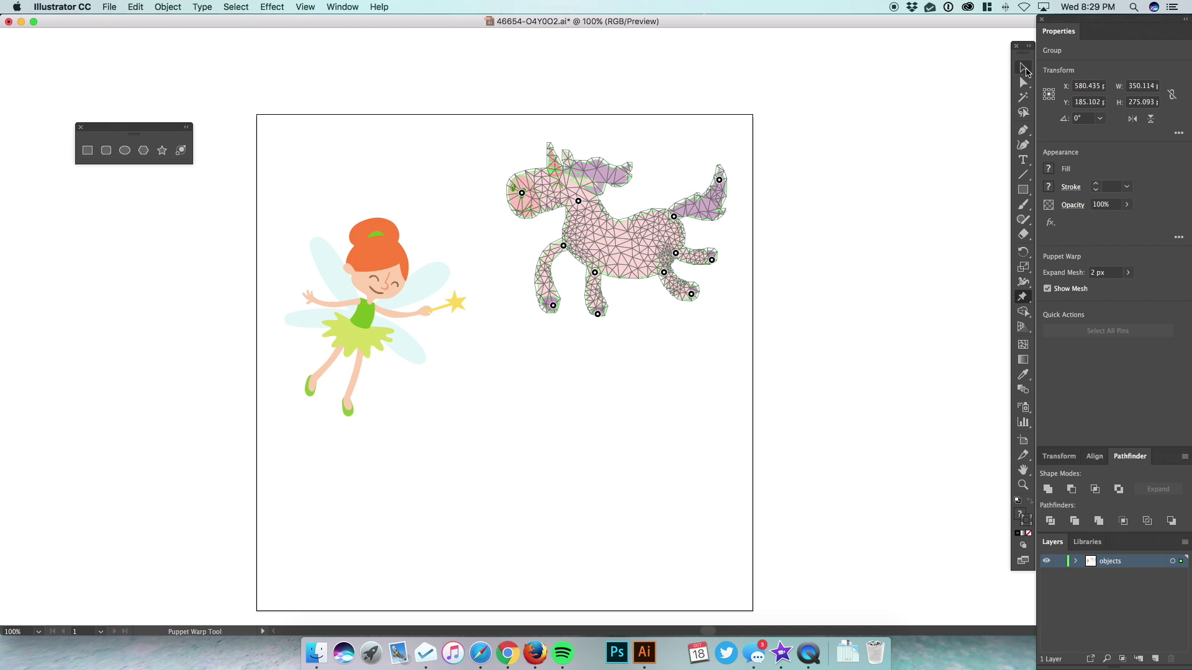
drag(659, 271, 659, 411)
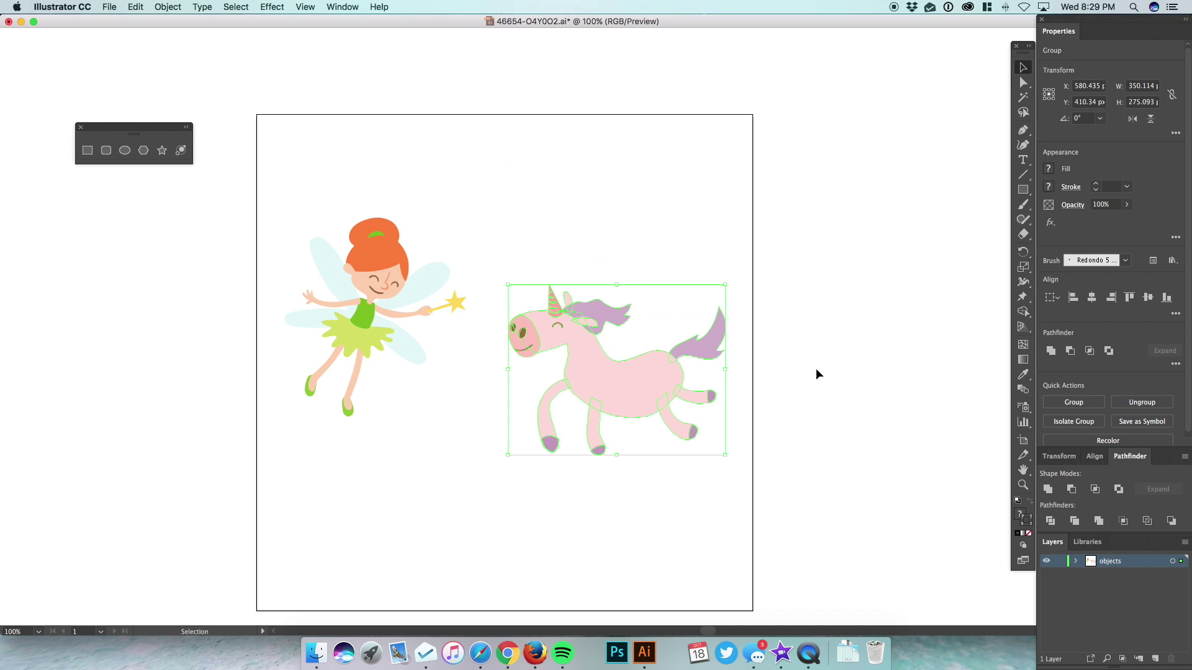
- Drag the tail pin up high and the head pin up and back into a rearing pose
click(1024, 299)
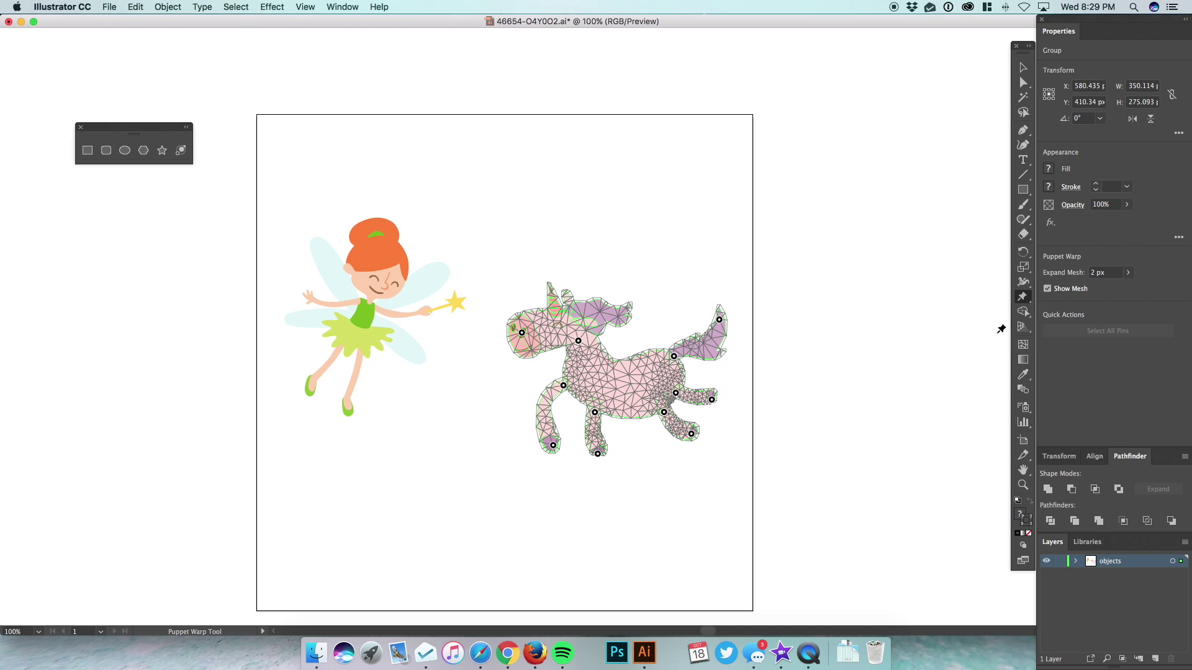
drag(673, 356, 652, 237)
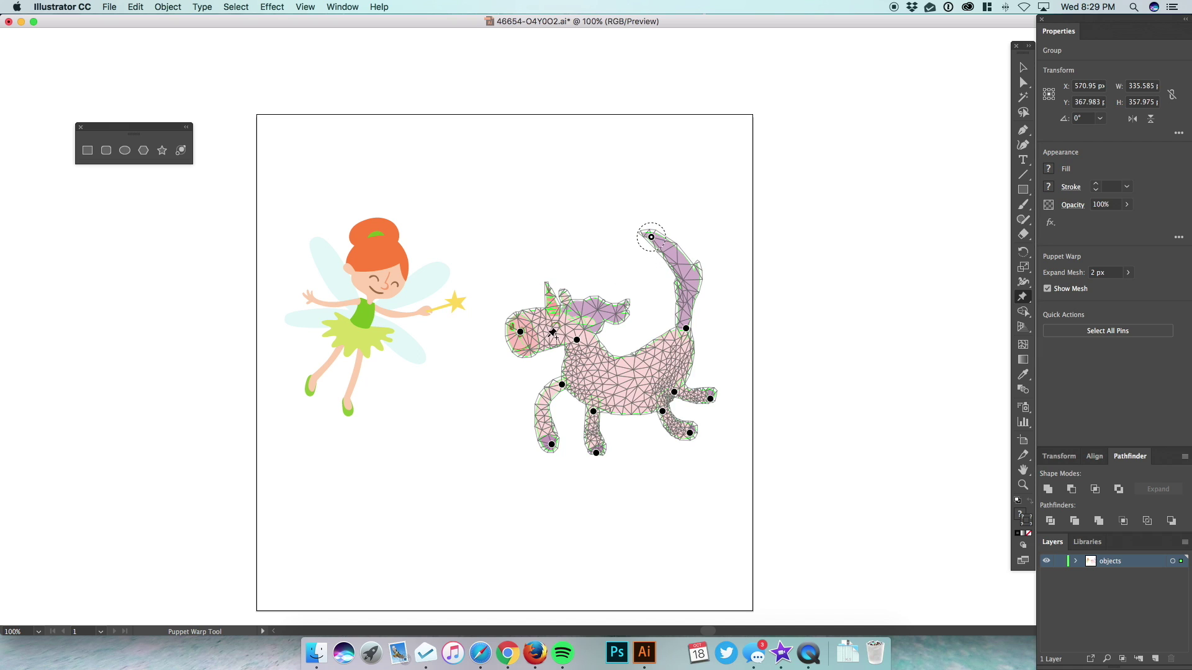
drag(522, 333, 545, 267)
- Move the fairy toward the unicorn, enlarge her to about 330 × 361 px, and select her
click(1023, 68)
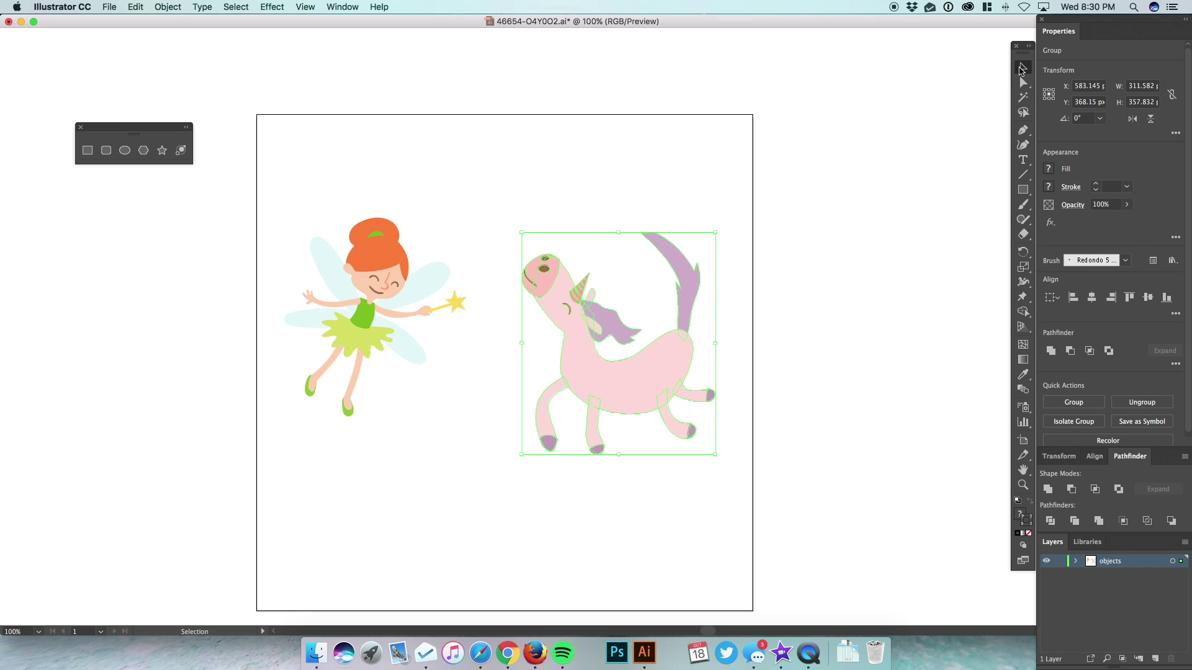
drag(372, 322, 420, 261)
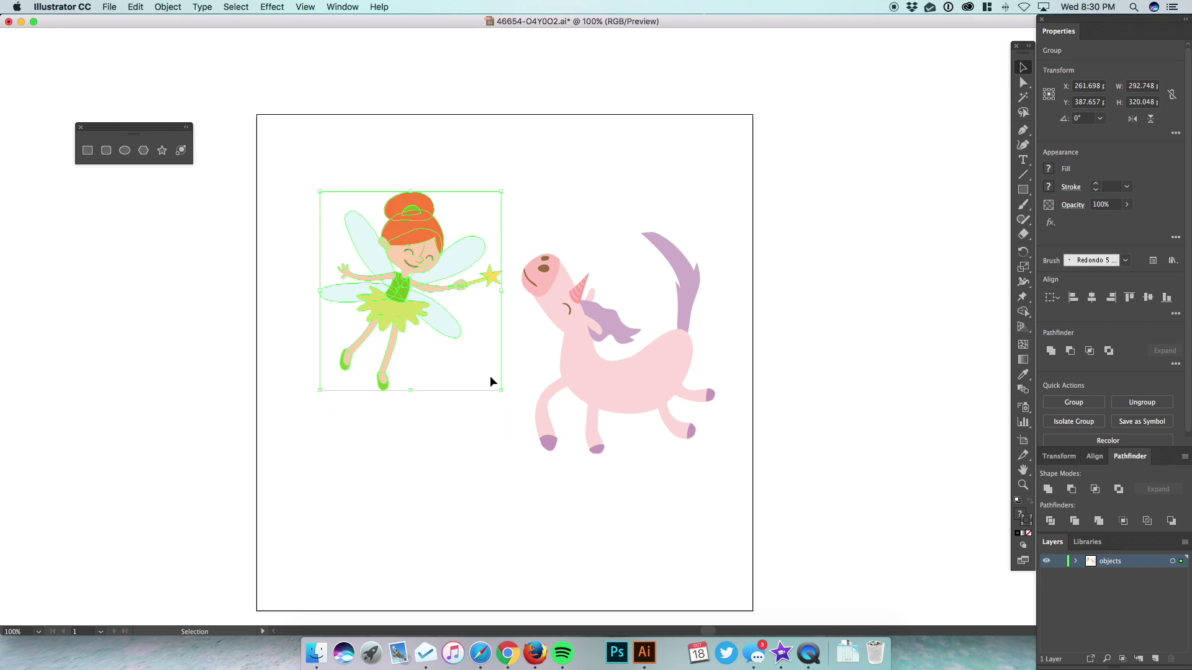
drag(501, 393, 524, 432)
drag(460, 346, 451, 318)
click(485, 410)
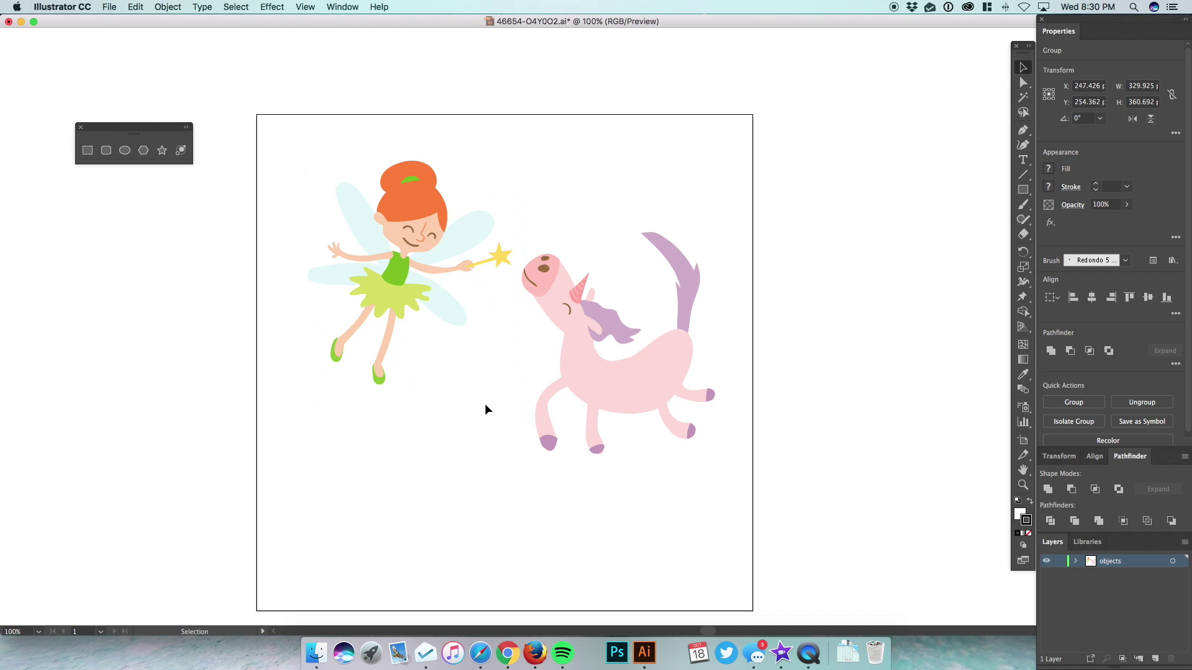
click(408, 225)
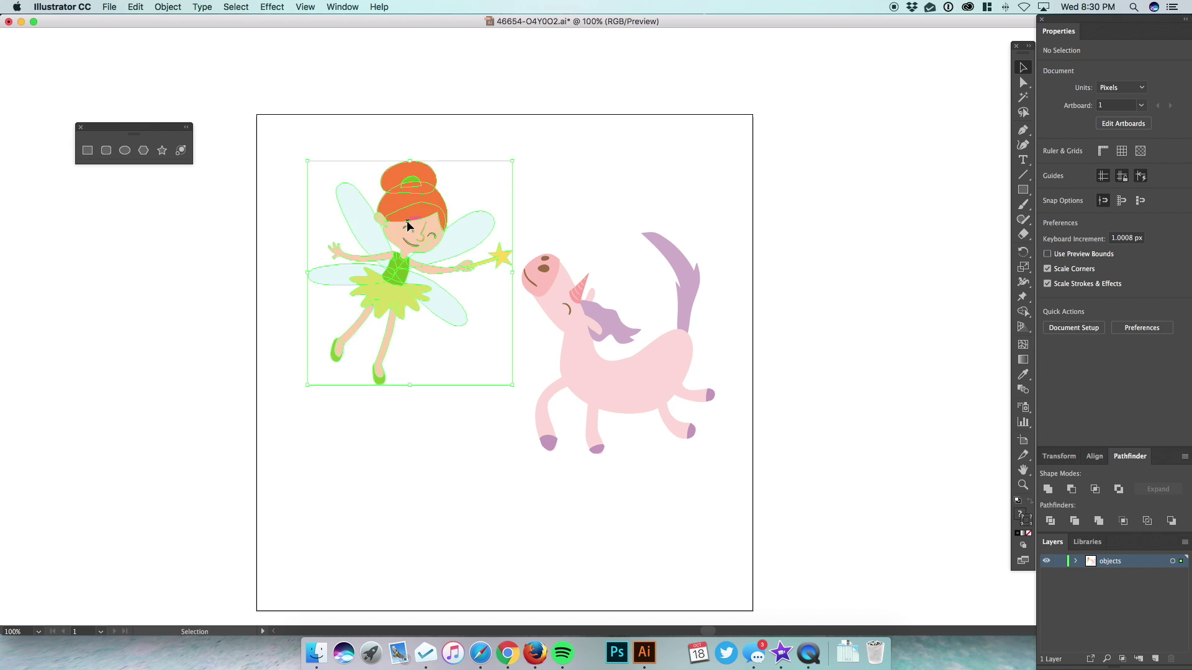
- Apply Puppet Warp to the fairy, pinning her wand, star tip, torso and left hand
click(1026, 299)
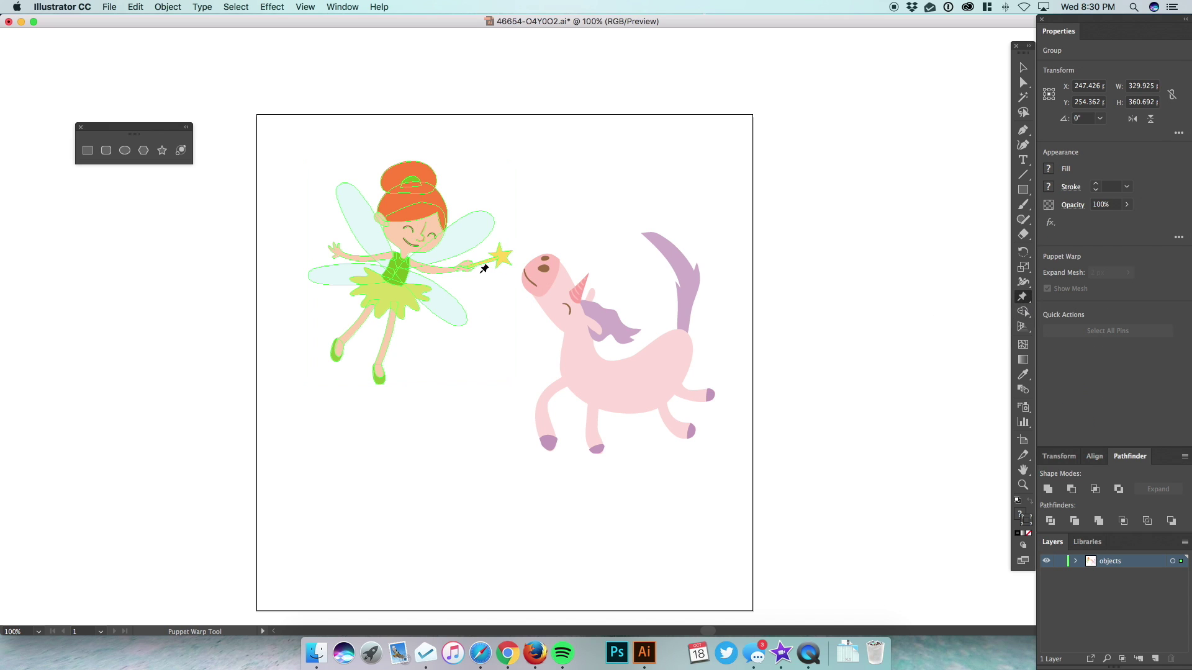
click(467, 267)
click(501, 255)
click(410, 264)
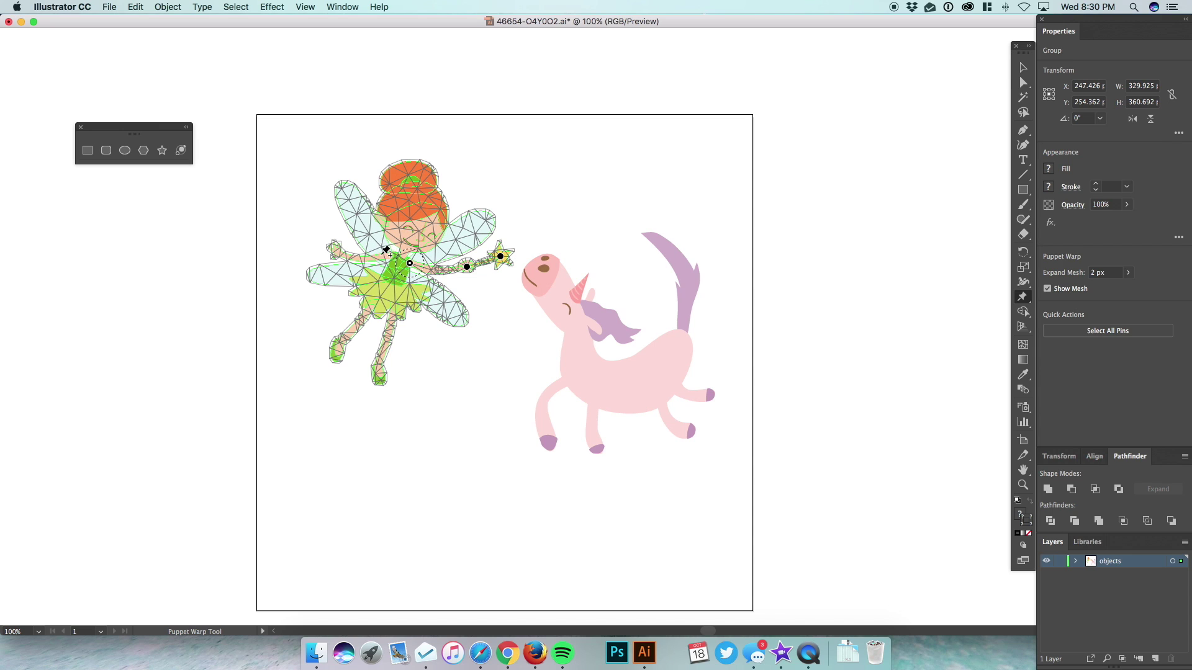
click(388, 257)
click(332, 250)
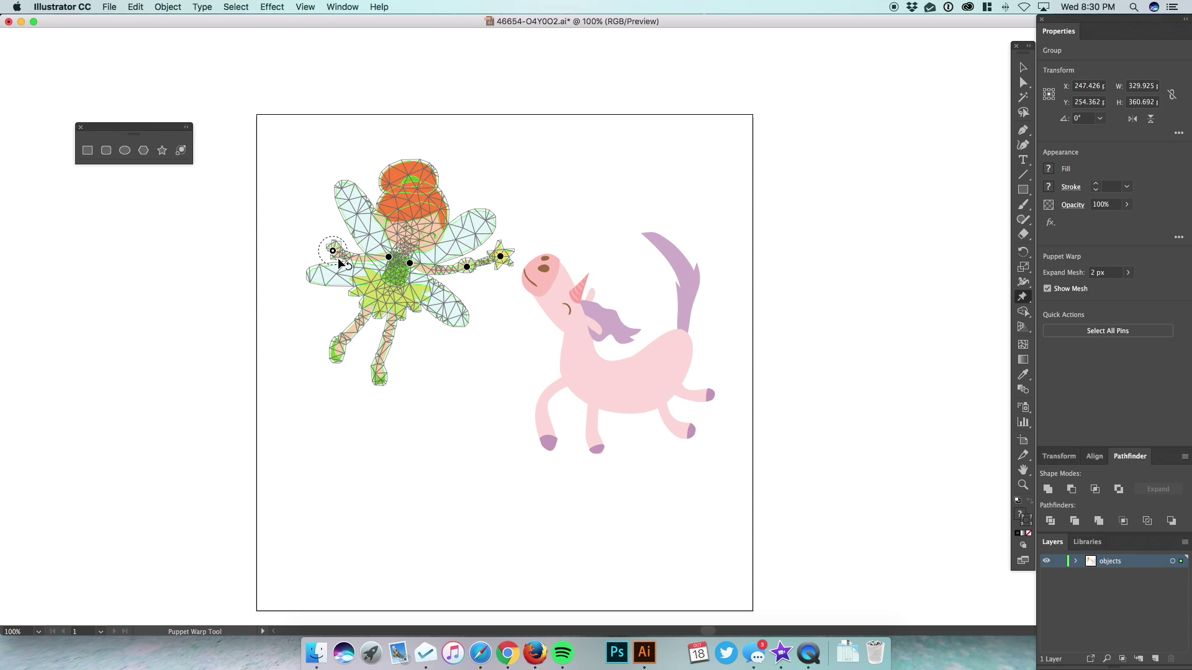
- Pin the fairy's upper legs, both feet and her hair
click(368, 313)
click(336, 353)
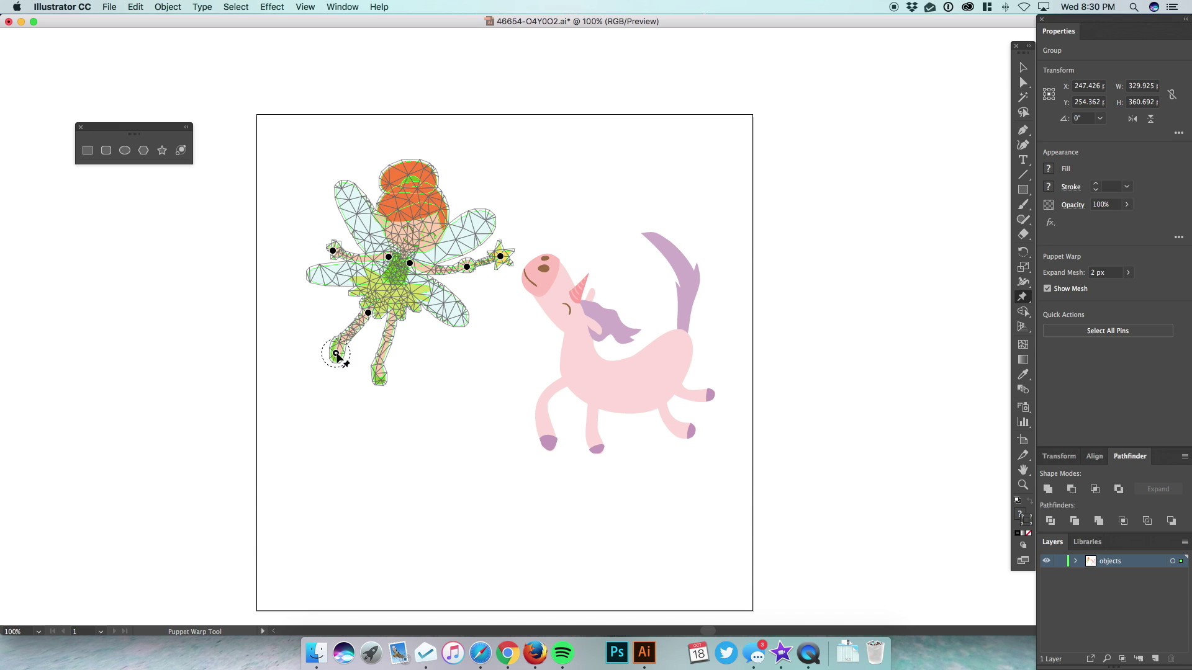
click(379, 376)
click(390, 319)
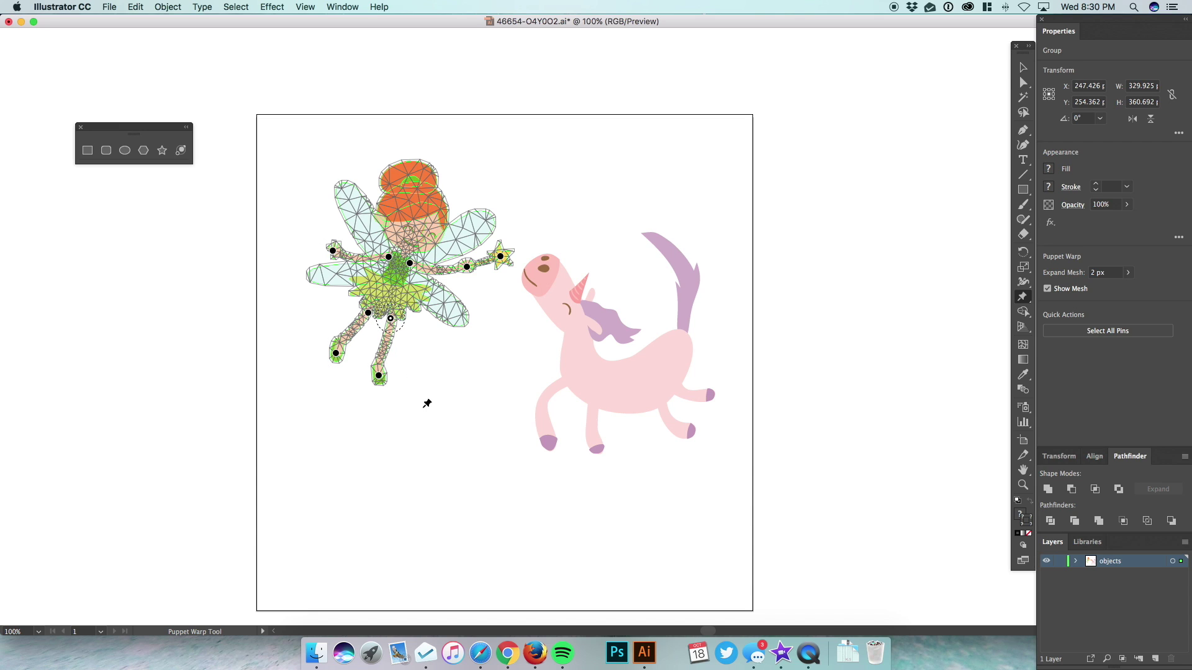
click(417, 217)
- Tilt the fairy's head with the hair pin and nudge her wand arm, undoing a stray bend
drag(417, 218, 458, 201)
drag(467, 270, 473, 275)
key(super+z)
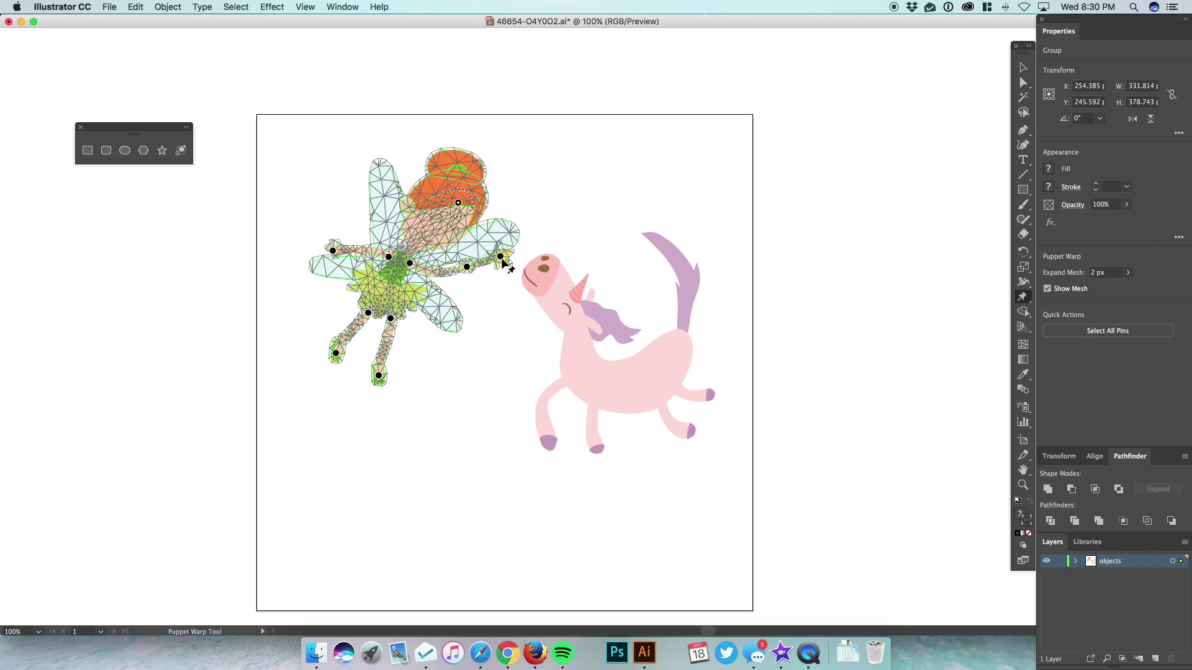
click(501, 256)
mouse_move(469, 269)
mouse_down()
mouse_move(511, 263)
mouse_move(475, 270)
mouse_up()
- Raise the fairy's left arm into a wave, bend her legs and feet, and finish warping
drag(334, 252, 342, 212)
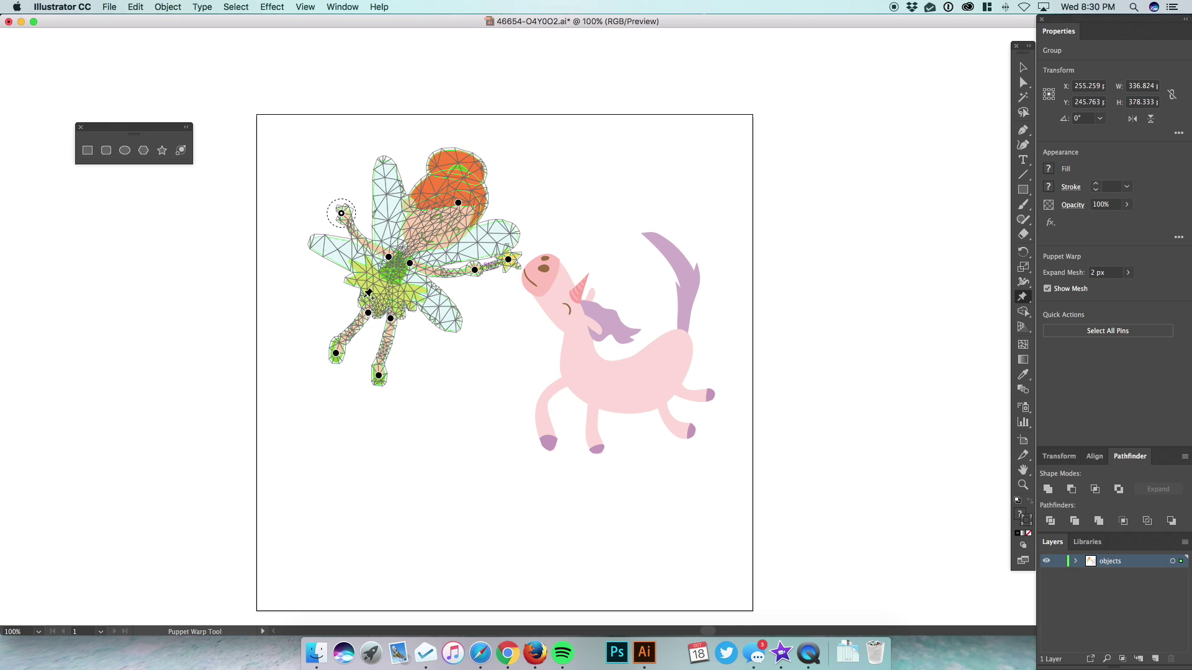
mouse_move(368, 312)
mouse_down()
mouse_move(347, 307)
mouse_move(356, 312)
mouse_up()
mouse_move(379, 376)
mouse_down()
mouse_move(397, 374)
mouse_move(361, 368)
mouse_up()
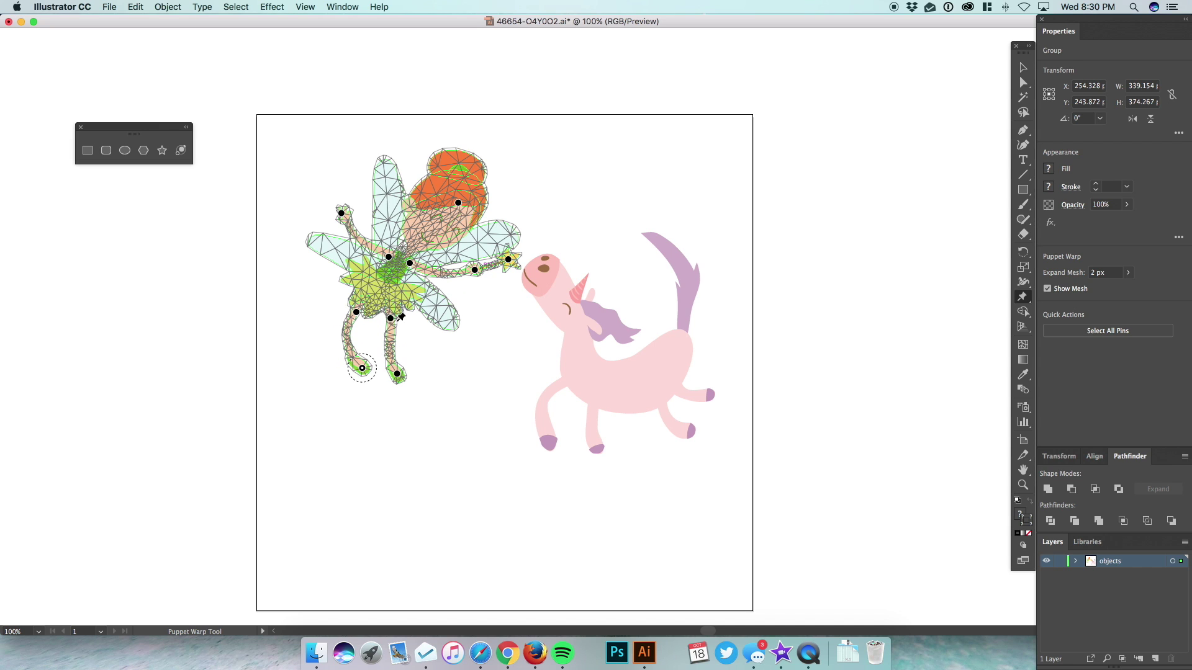
mouse_move(391, 318)
mouse_down()
mouse_move(362, 316)
mouse_move(360, 335)
mouse_move(393, 340)
mouse_up()
click(1023, 67)
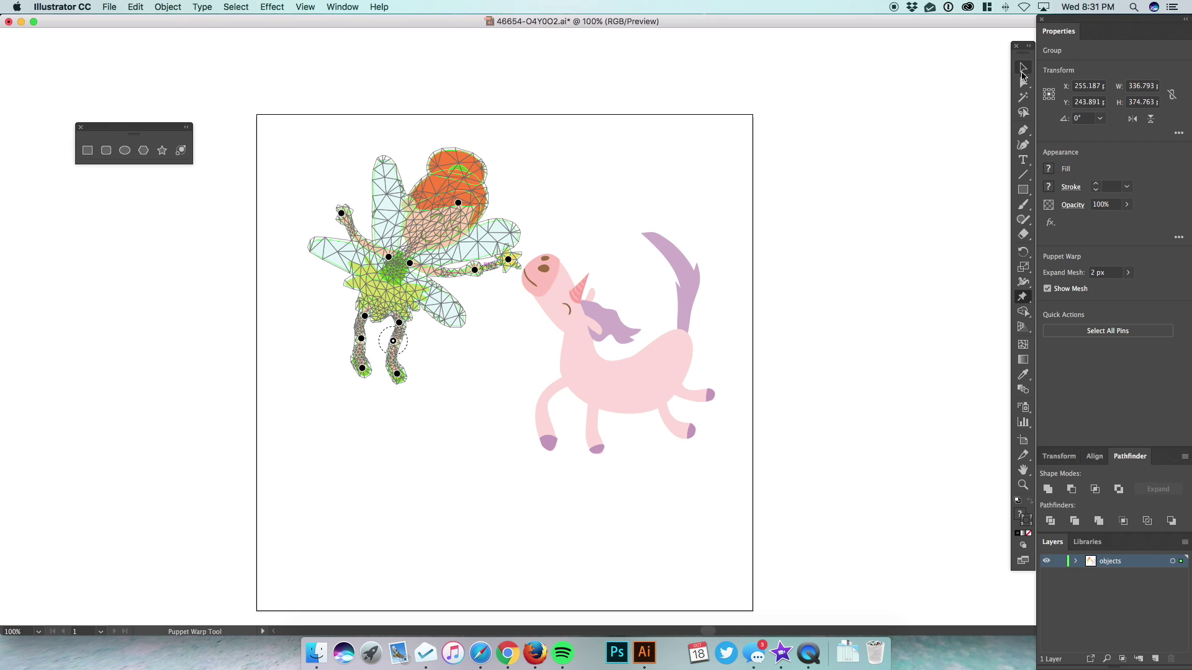
click(859, 188)
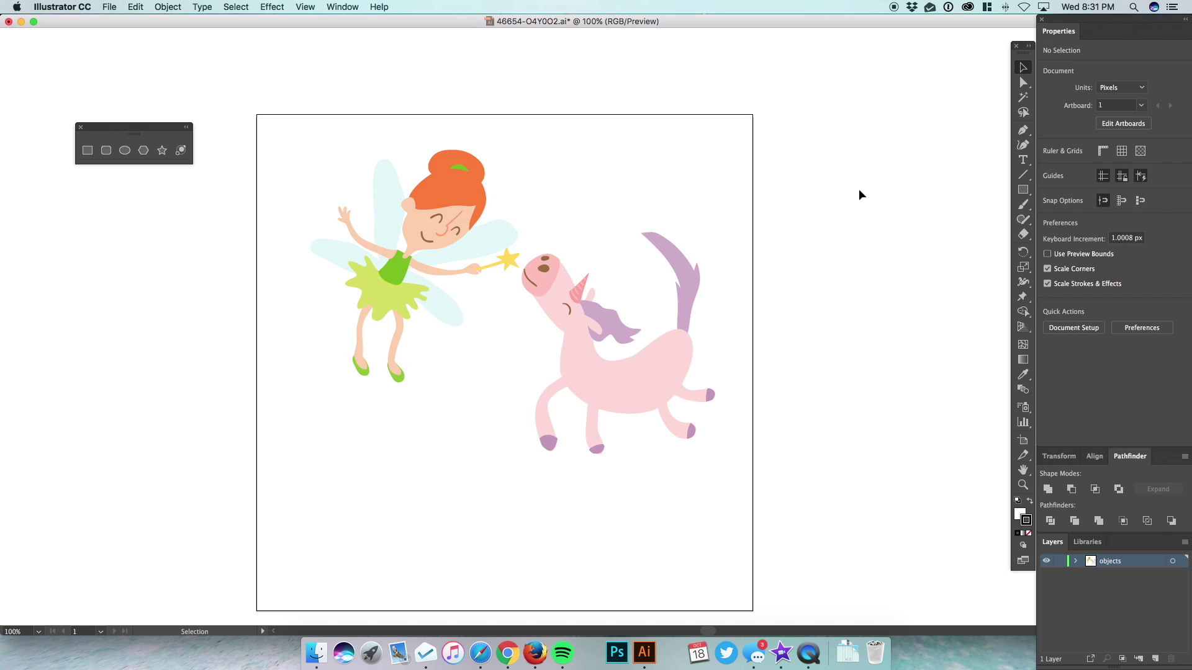